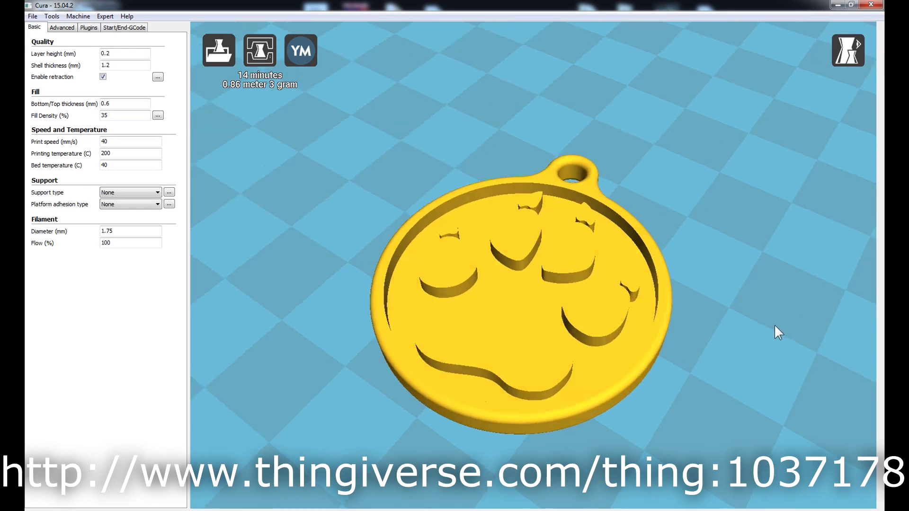
Step: Orbit to a low view of the paw tag and show the Advanced print settings
{"action": "right_click_drag", "start_coordinate": [774, 325], "coordinate": [760, 307]}
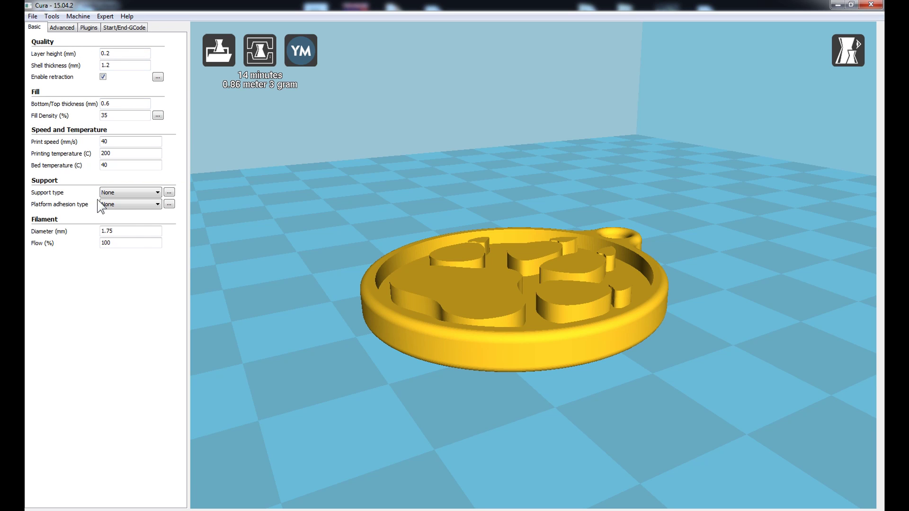
{"action": "mouse_move", "coordinate": [61, 58]}
{"action": "left_click", "coordinate": [61, 29]}
{"action": "mouse_move", "coordinate": [138, 229]}
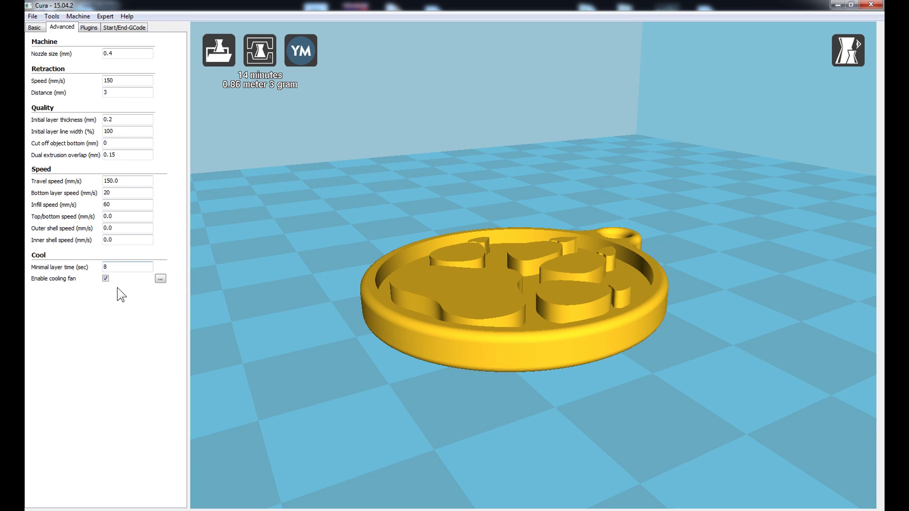
Step: Enable the Pause at height plugin from the Plugins list for the paw tag
{"action": "left_click", "coordinate": [89, 28]}
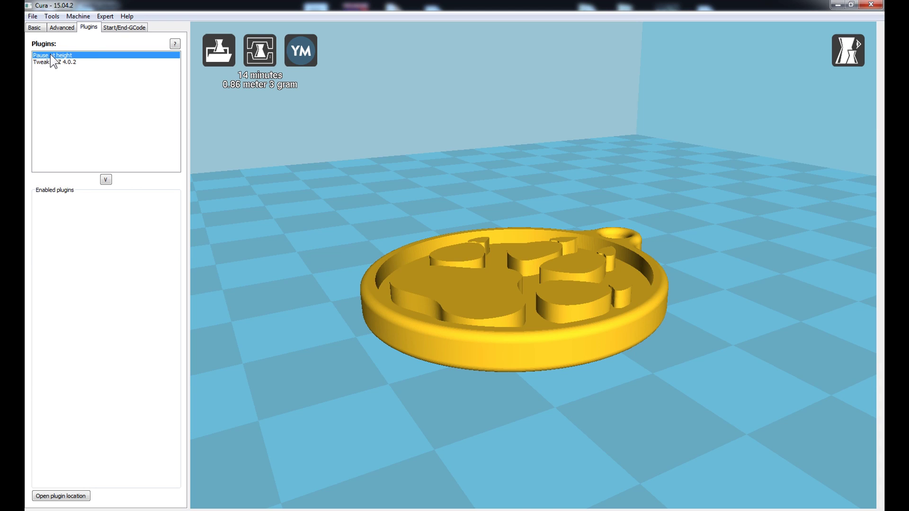
{"action": "left_click", "coordinate": [105, 180]}
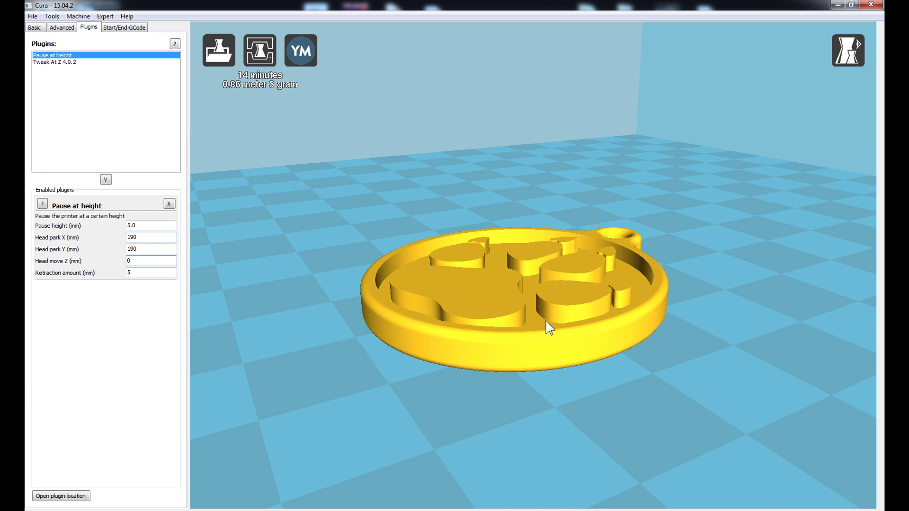
Step: Switch to the Layers view and show the sliced paw tag up to layer 11
{"action": "left_click", "coordinate": [849, 53]}
{"action": "left_click", "coordinate": [859, 162]}
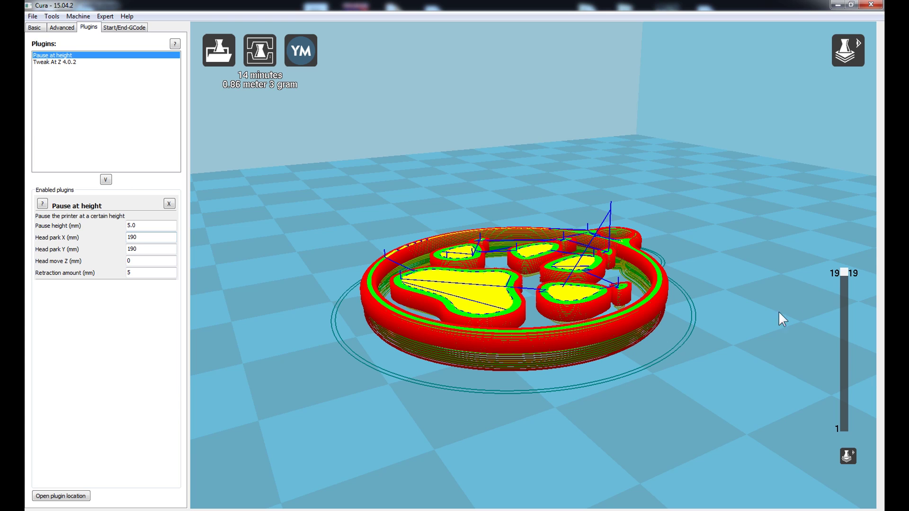
{"action": "left_click_drag", "start_coordinate": [846, 274], "coordinate": [846, 338]}
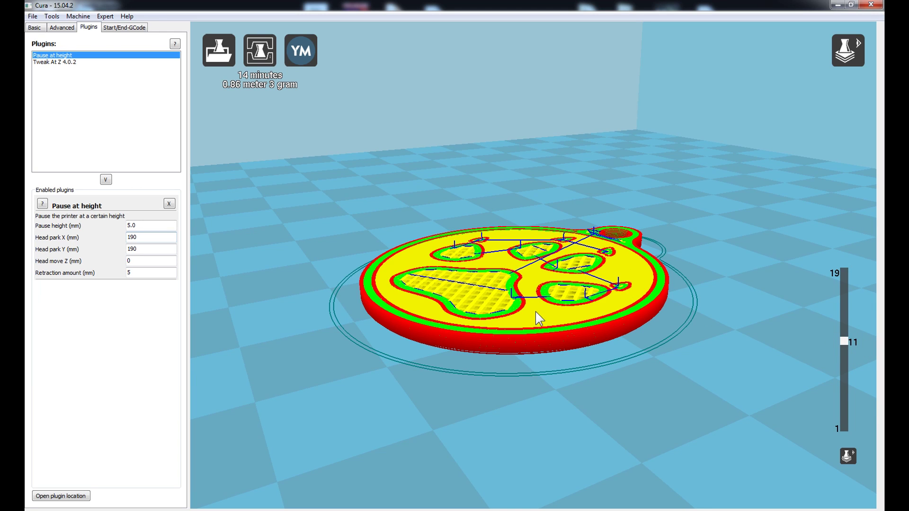
Step: Check the 0.2 mm initial layer thickness and confirm 11 × 0.2 = 2.2 mm in Calculator
{"action": "left_click", "coordinate": [35, 28]}
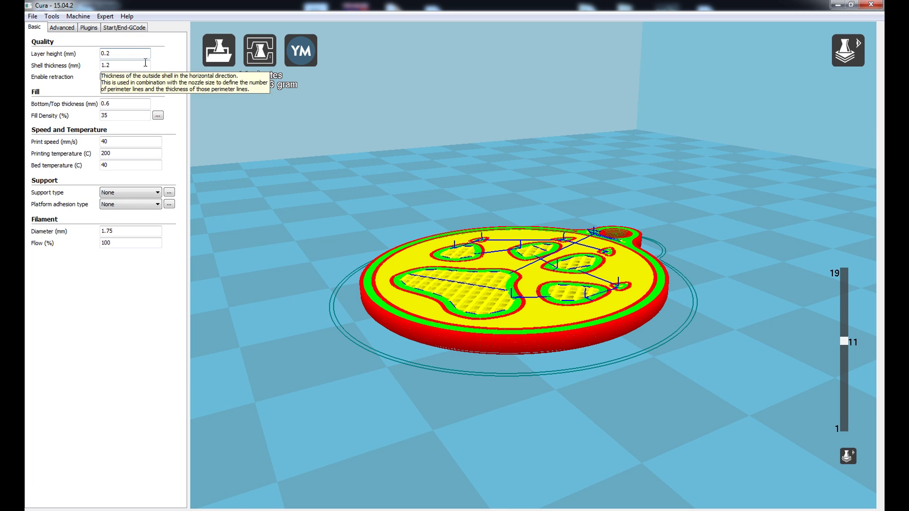
{"action": "left_click", "coordinate": [61, 27]}
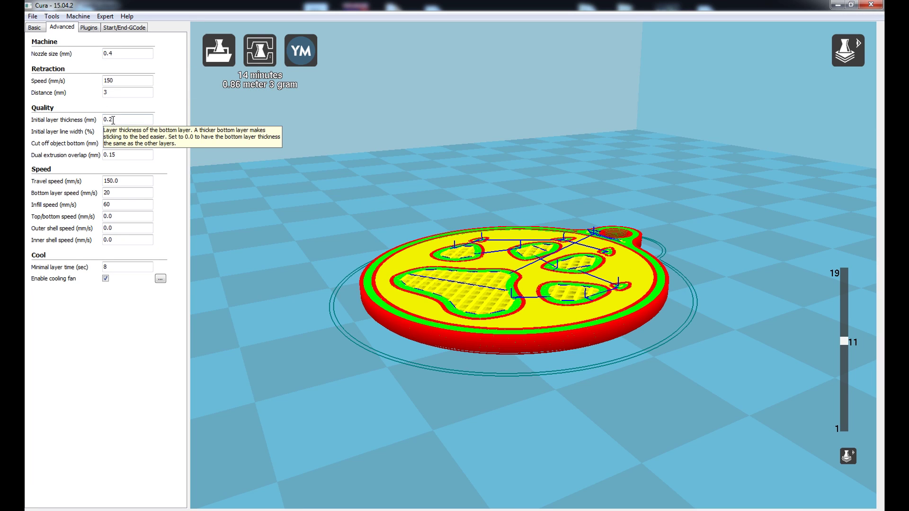
{"action": "left_click", "coordinate": [123, 119]}
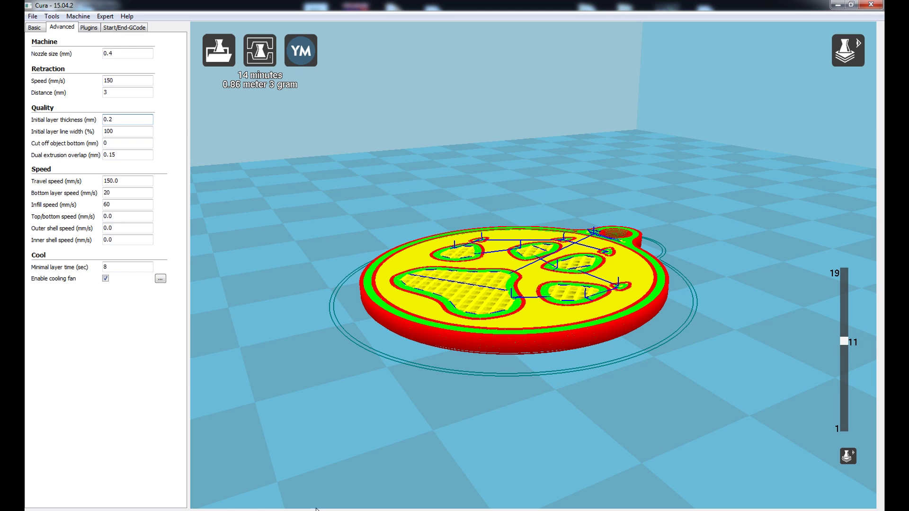
{"action": "left_click", "coordinate": [384, 510]}
{"action": "left_click_drag", "start_coordinate": [537, 189], "coordinate": [259, 121]}
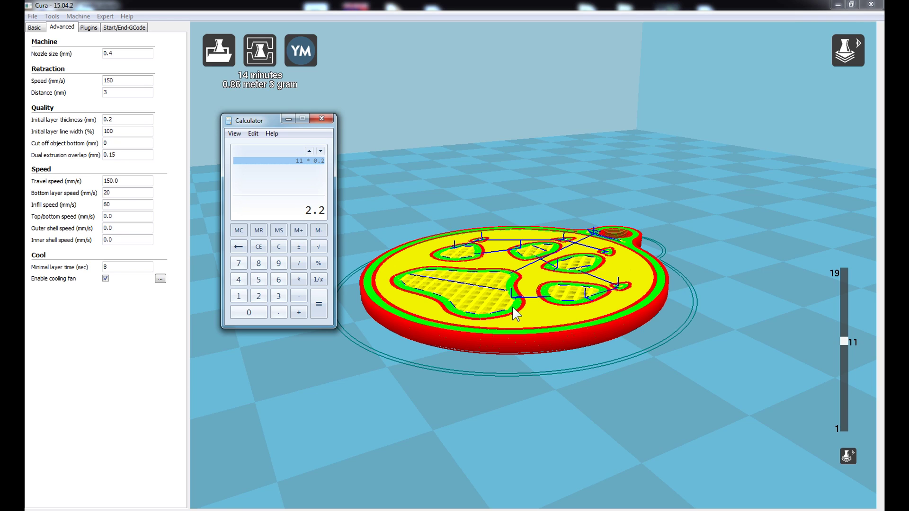
{"action": "left_click", "coordinate": [288, 118]}
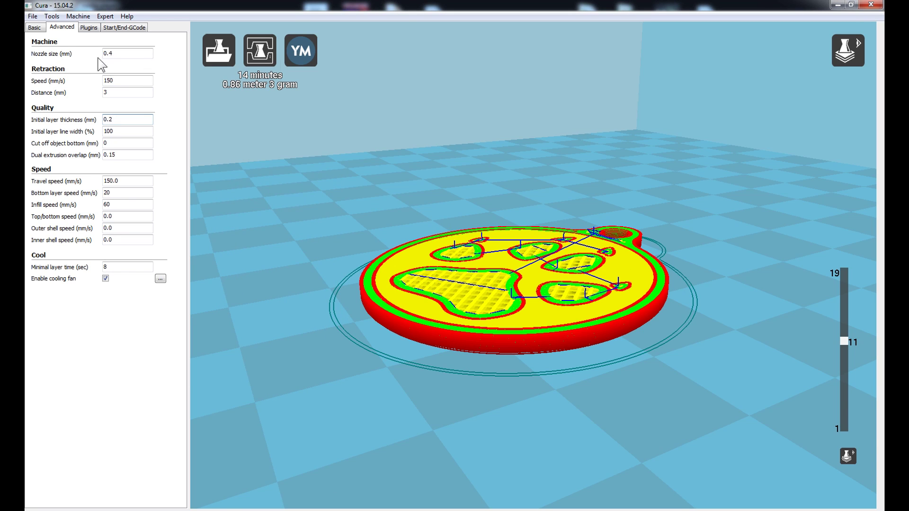
Step: Set Pause height to 2.2 mm and Head move Z to 20 mm, then review the re-sliced preview
{"action": "left_click", "coordinate": [88, 28]}
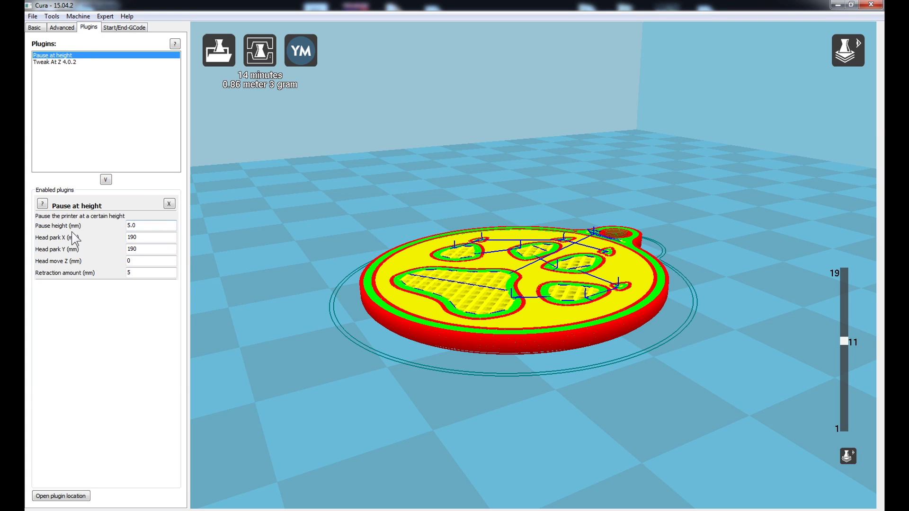
{"action": "left_click_drag", "start_coordinate": [149, 227], "coordinate": [122, 229]}
{"action": "type", "text": "2.2"}
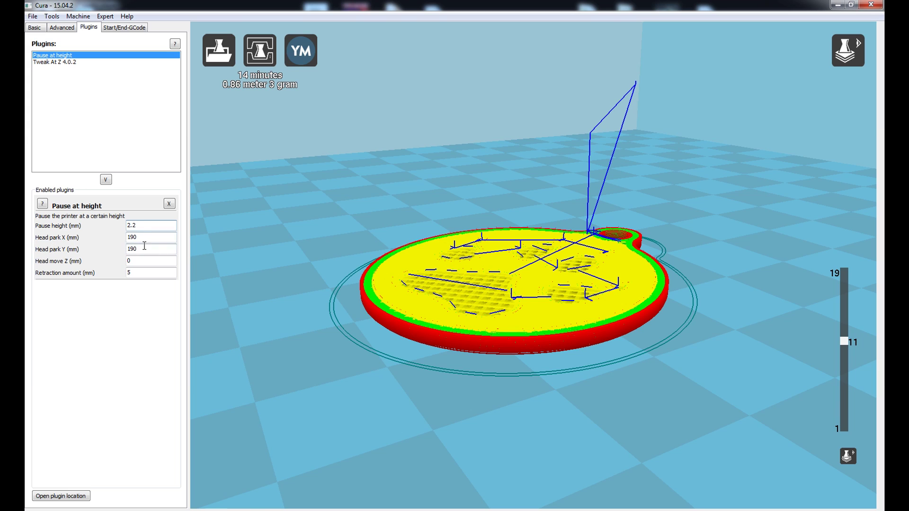
{"action": "double_click", "coordinate": [132, 261]}
{"action": "type", "text": "20"}
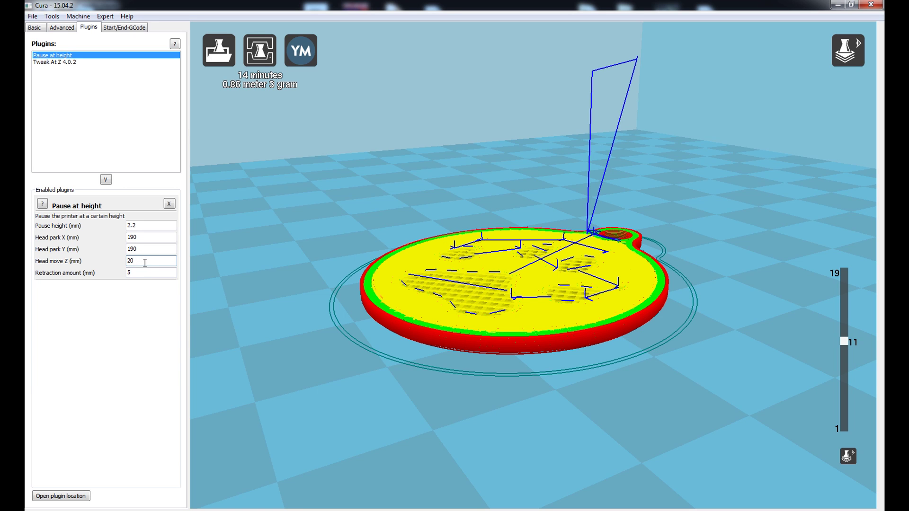
{"action": "mouse_move", "coordinate": [699, 202]}
{"action": "right_mouse_down"}
{"action": "mouse_move", "coordinate": [687, 198]}
{"action": "mouse_move", "coordinate": [698, 203]}
{"action": "right_mouse_up"}
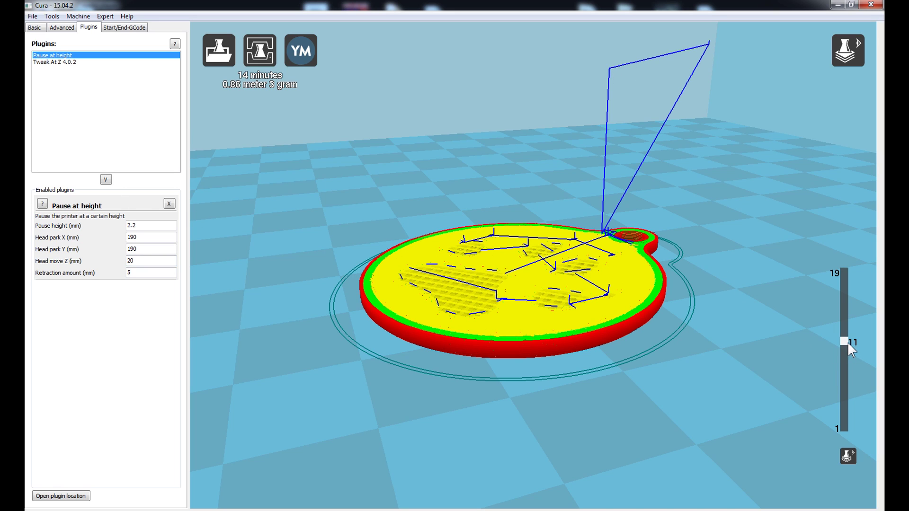
{"action": "scroll", "coordinate": [847, 342], "scroll_direction": "down", "scroll_amount": 1}
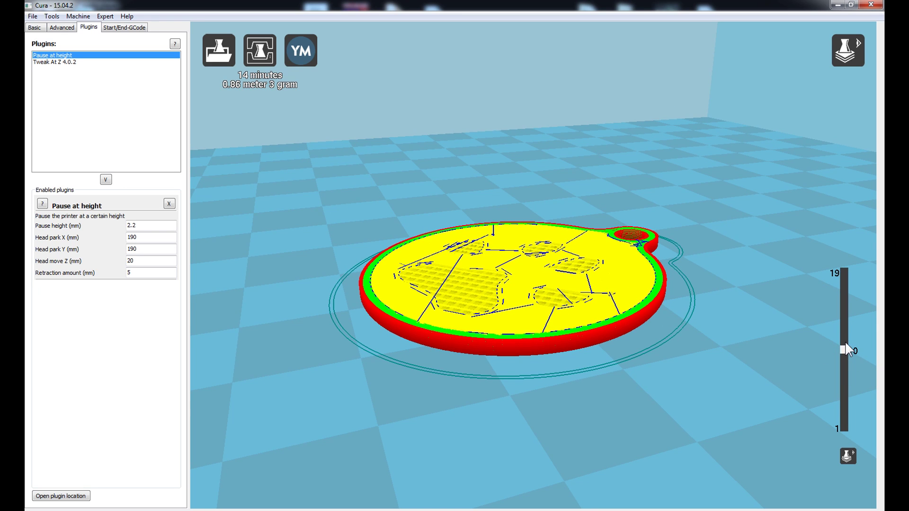
Step: Step the layer slider up to layers 11–12 of the sliced paw tag
{"action": "scroll", "coordinate": [847, 350], "scroll_direction": "up", "scroll_amount": 1}
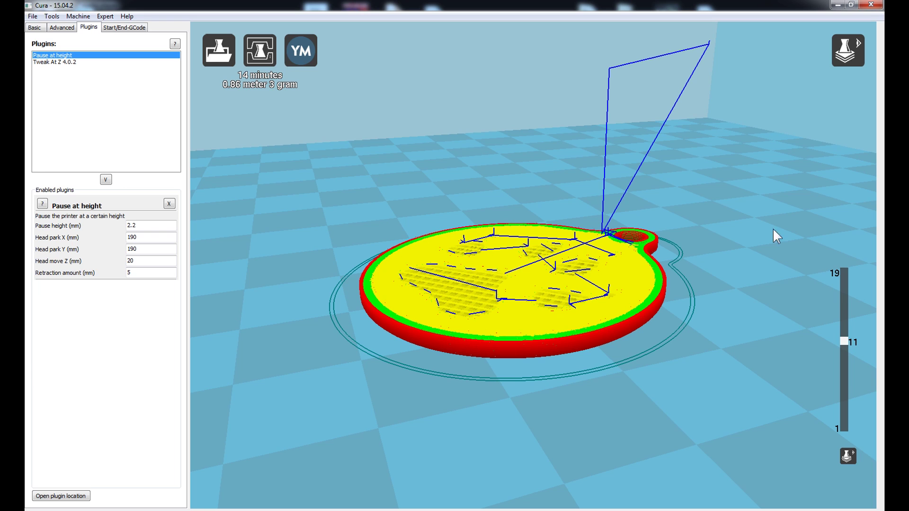
{"action": "scroll", "coordinate": [845, 334], "scroll_direction": "up", "scroll_amount": 1}
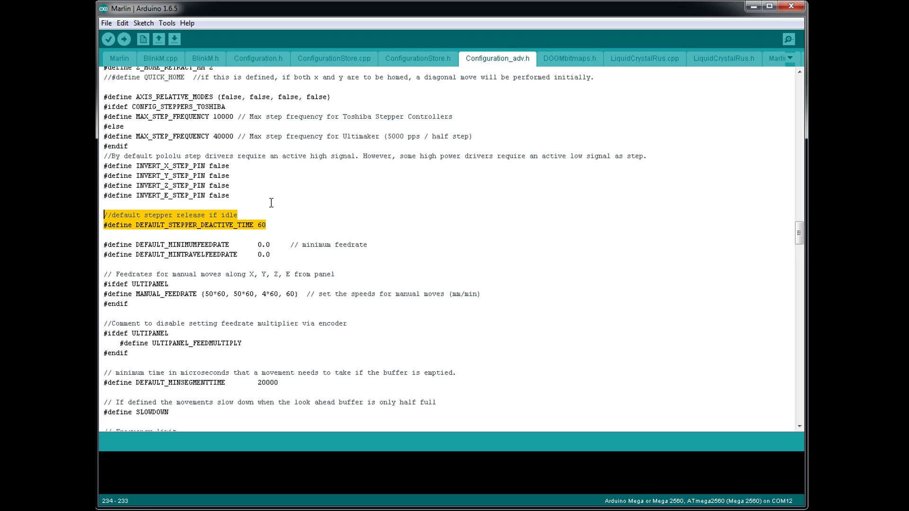
{"action": "left_click_drag", "start_coordinate": [112, 215], "coordinate": [247, 216]}
{"action": "left_click", "coordinate": [249, 216]}
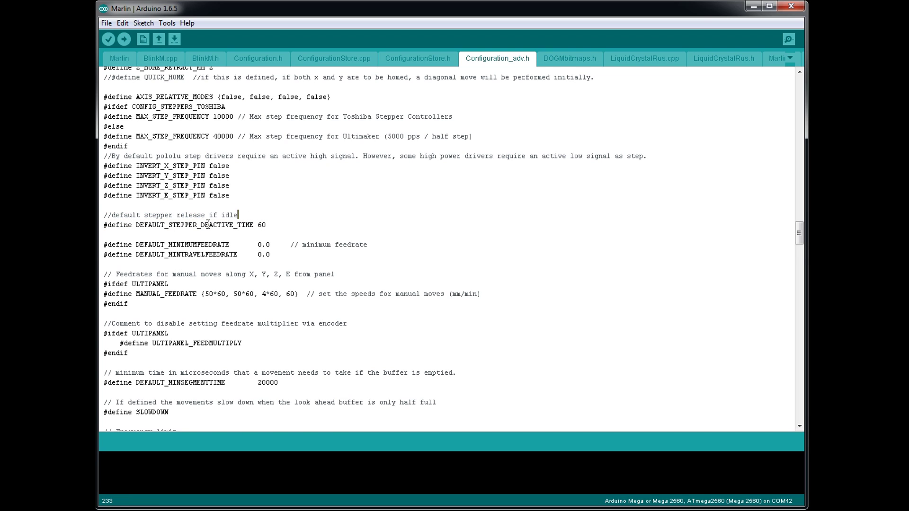
{"action": "left_click_drag", "start_coordinate": [136, 226], "coordinate": [253, 226]}
{"action": "left_click", "coordinate": [275, 224]}
{"action": "left_click_drag", "start_coordinate": [137, 226], "coordinate": [264, 226]}
Step: Change DEFAULT_STEPPER_DEACTIVE_TIME from 60 to 30 in Configuration_adv.h
{"action": "left_click_drag", "start_coordinate": [137, 225], "coordinate": [246, 225]}
{"action": "double_click", "coordinate": [263, 228]}
{"action": "type", "text": "3"}
{"action": "type", "text": "0"}
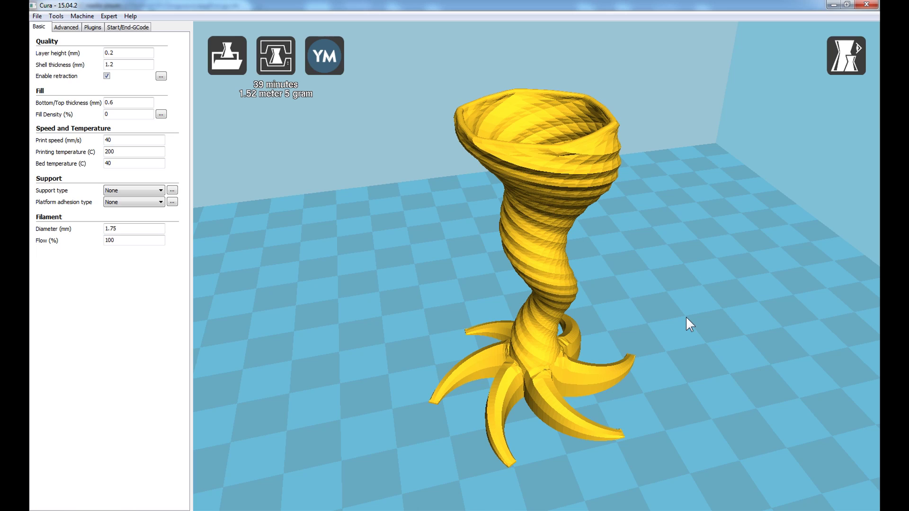
{"action": "right_click_drag", "start_coordinate": [742, 340], "coordinate": [746, 374]}
{"action": "right_click_drag", "start_coordinate": [696, 304], "coordinate": [697, 271]}
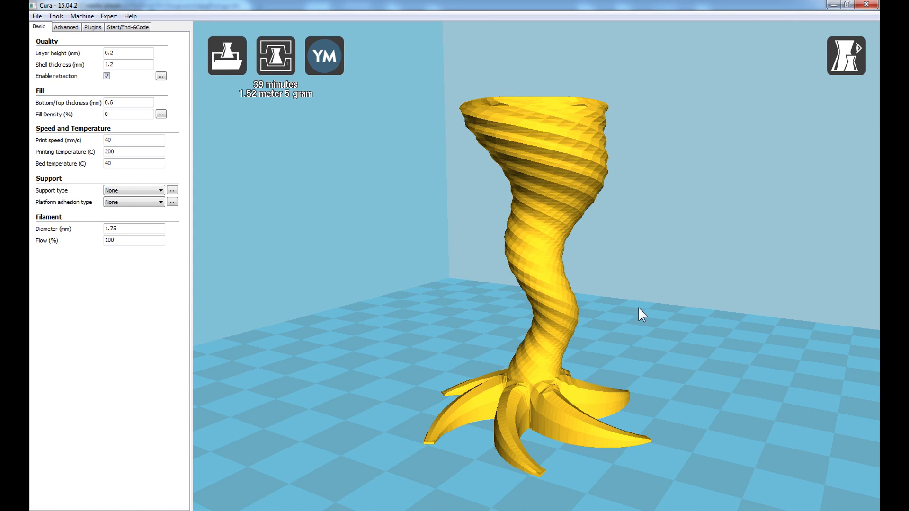
{"action": "right_click_drag", "start_coordinate": [543, 398], "coordinate": [569, 389]}
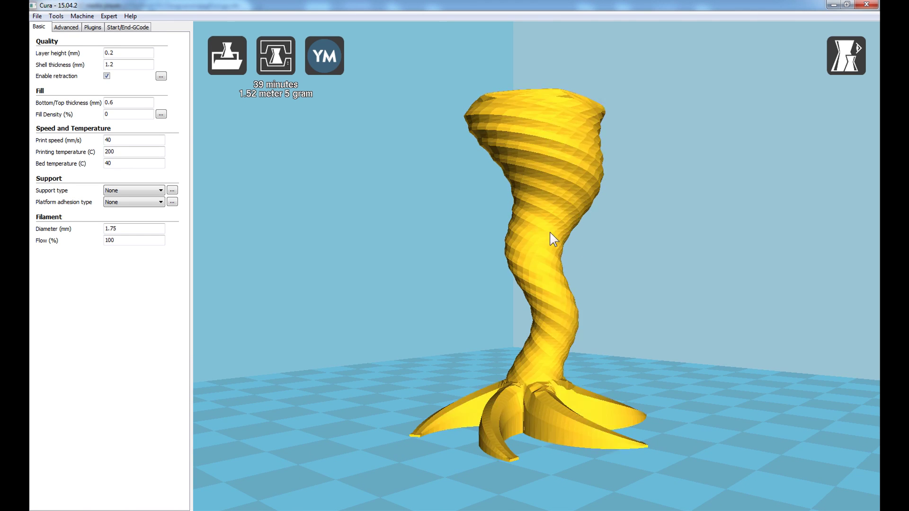
{"action": "right_click_drag", "start_coordinate": [565, 302], "coordinate": [632, 268]}
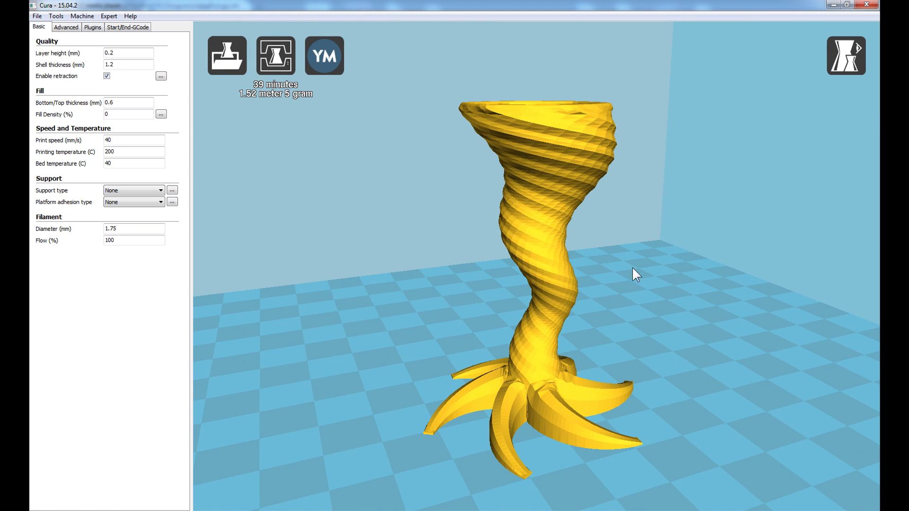
Step: Show the three Pause at height plugins pausing at 41.6, 25.2 and 8.8 mm, with the vase viewed lower
{"action": "left_click", "coordinate": [93, 29]}
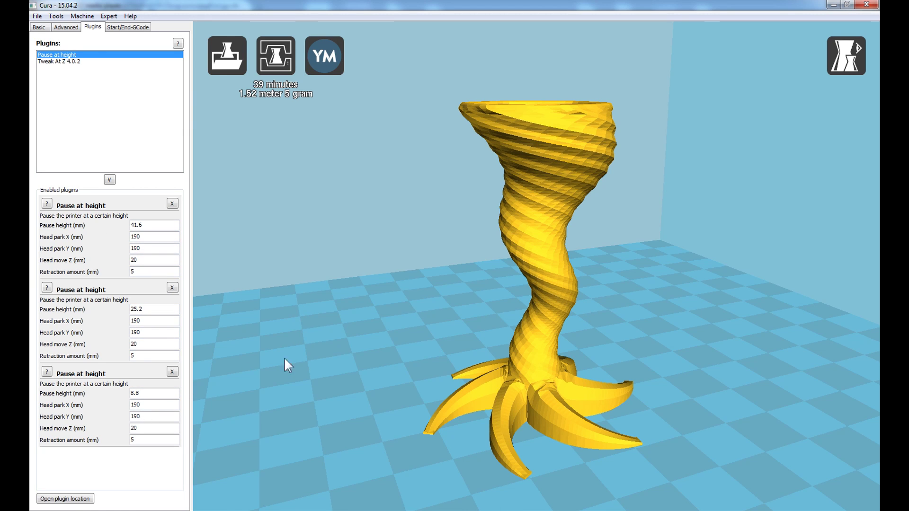
{"action": "right_click_drag", "start_coordinate": [657, 312], "coordinate": [641, 308]}
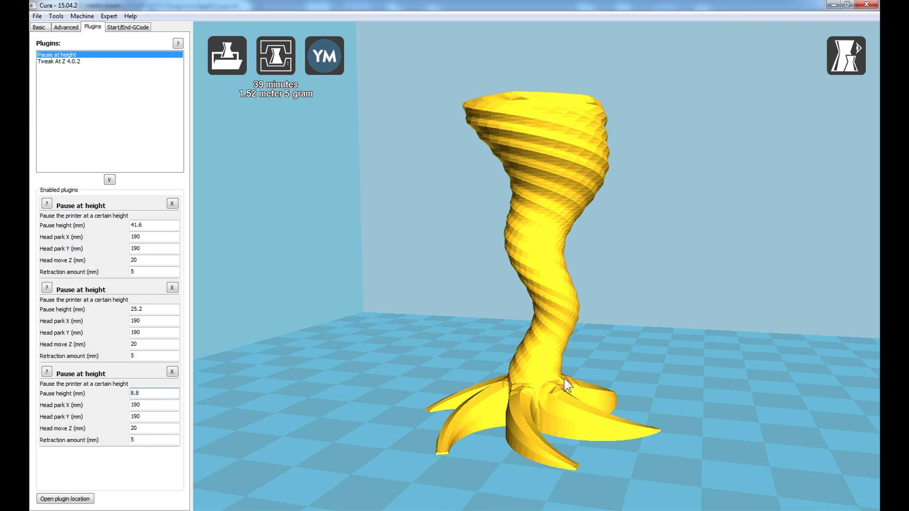
{"action": "left_click", "coordinate": [859, 53]}
Step: In Layers view, slide through the vase's 290 layers from the base up to layer 208
{"action": "left_click", "coordinate": [859, 189]}
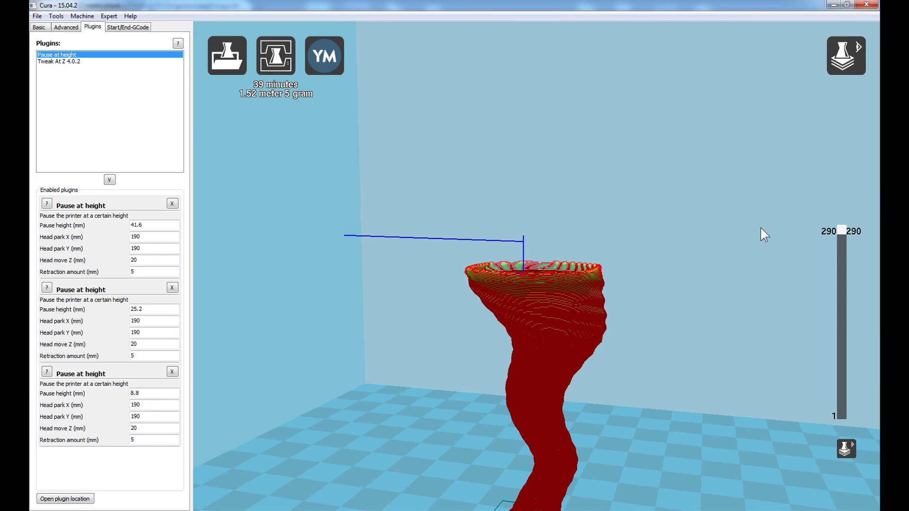
{"action": "left_click_drag", "start_coordinate": [853, 233], "coordinate": [843, 387]}
{"action": "scroll", "coordinate": [649, 231], "scroll_direction": "up", "scroll_amount": 3}
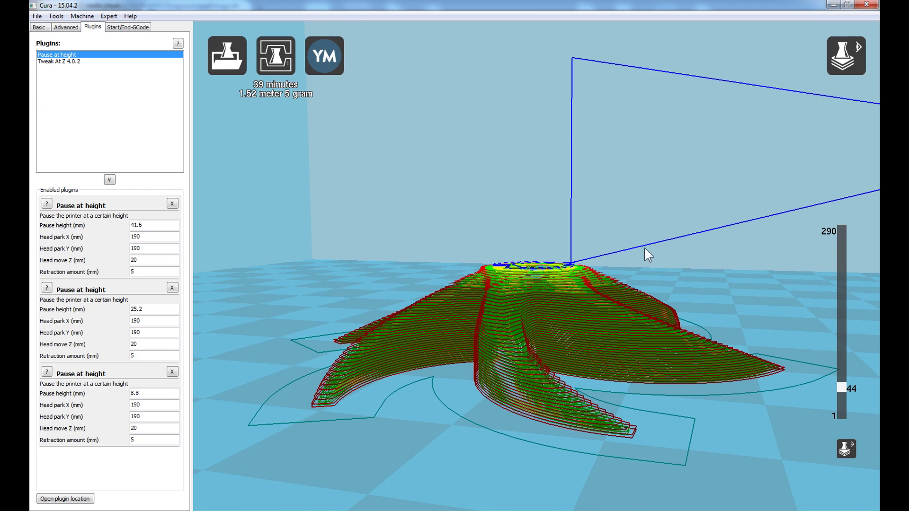
{"action": "scroll", "coordinate": [650, 259], "scroll_direction": "down", "scroll_amount": 3}
{"action": "right_click_drag", "start_coordinate": [777, 274], "coordinate": [779, 277]}
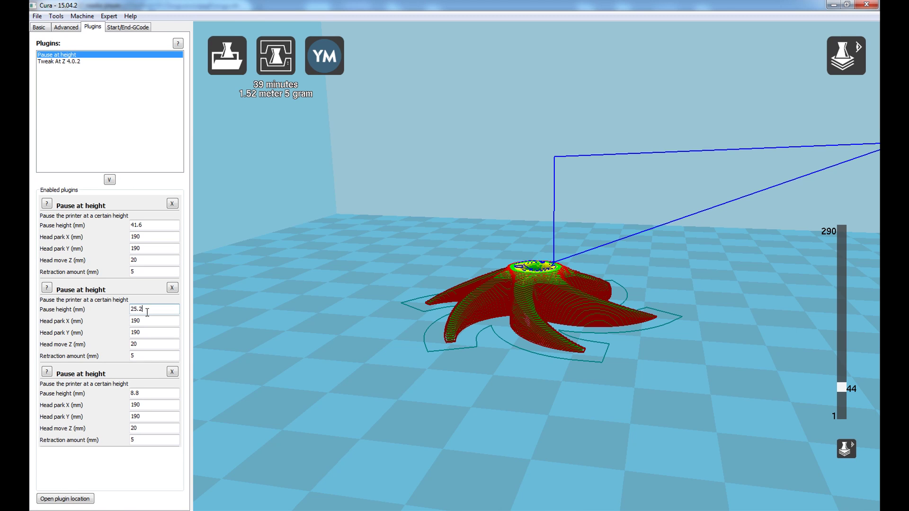
{"action": "left_click_drag", "start_coordinate": [843, 395], "coordinate": [837, 335]}
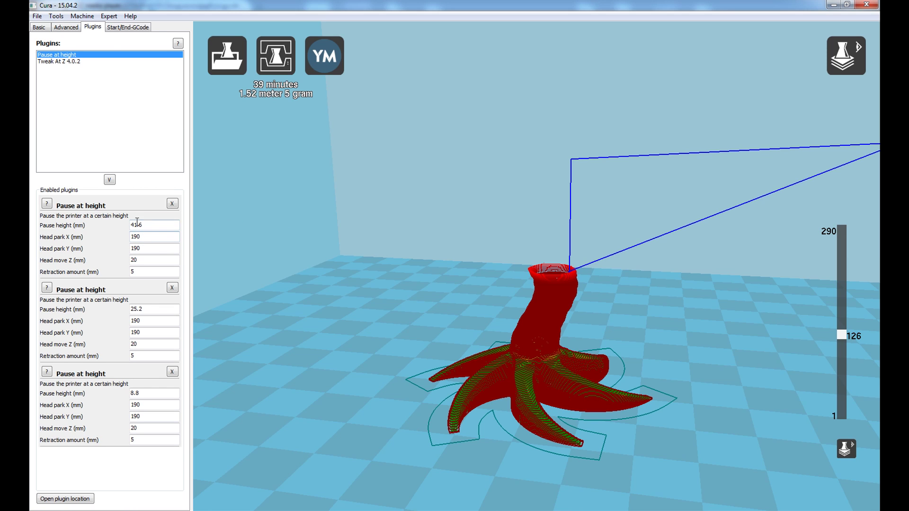
{"action": "left_click_drag", "start_coordinate": [842, 334], "coordinate": [839, 282]}
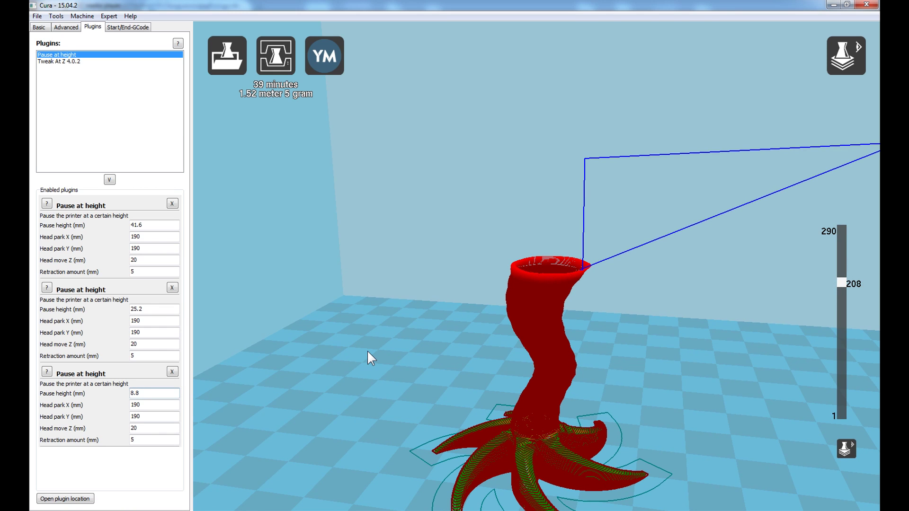